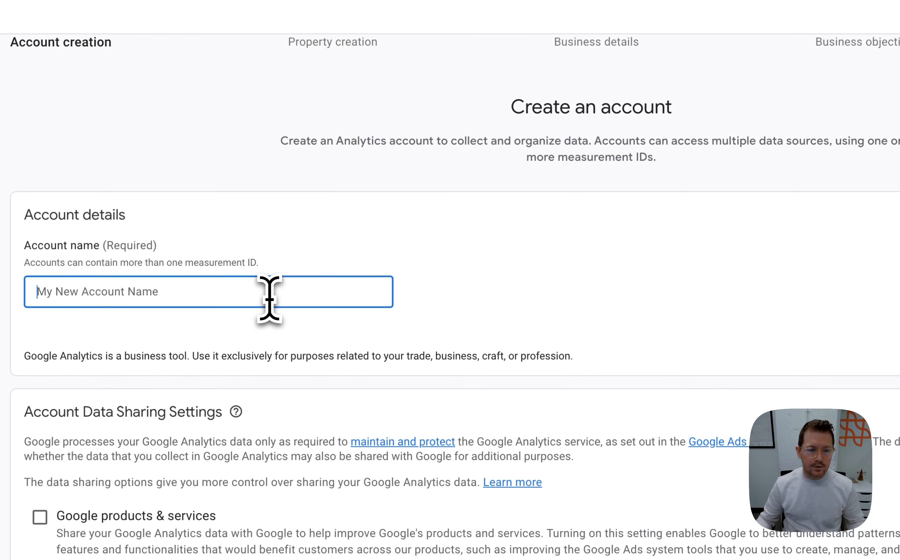
Name the new account "Sitelogic Demo Account" and continue to property creation with the default data sharing settings
{"action": "type", "text": "S"}
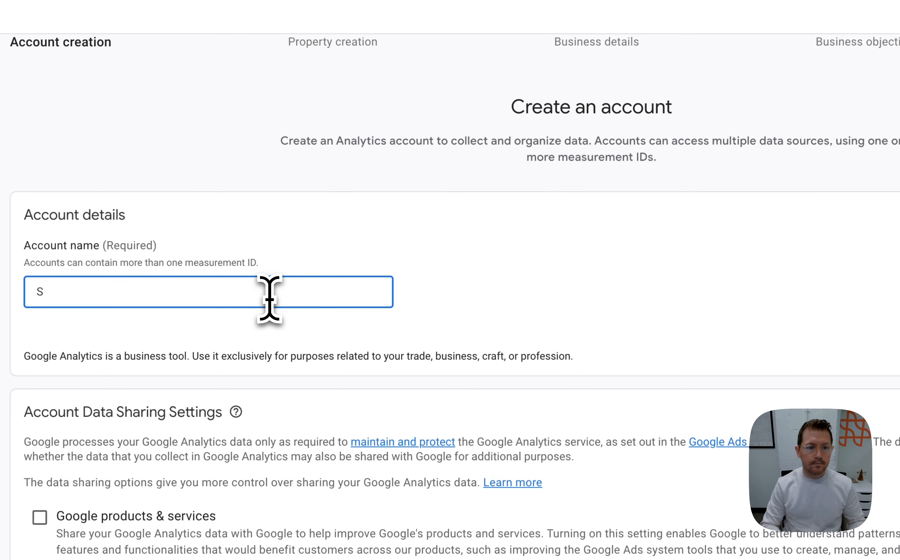
{"action": "type", "text": "itelogic Demo A"}
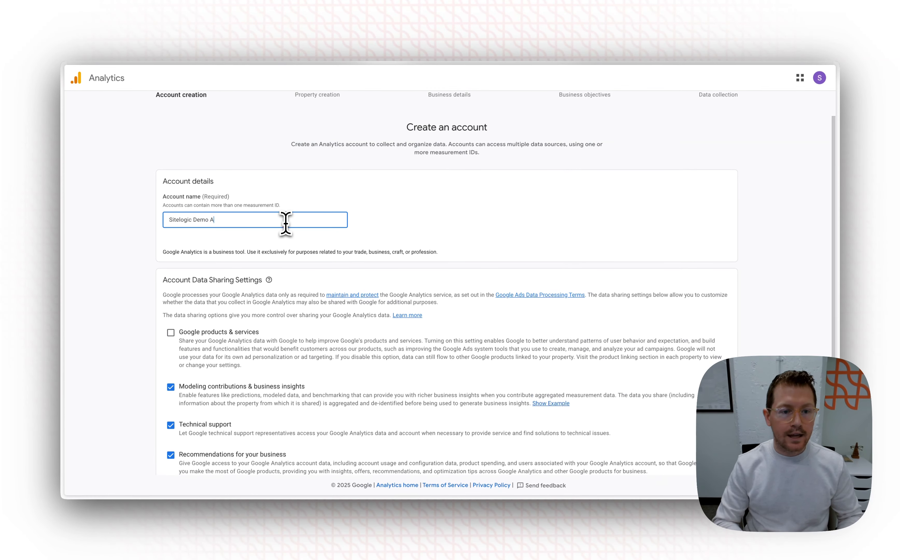
{"action": "type", "text": "ccount"}
{"action": "scroll", "coordinate": [343, 278], "scroll_direction": "down", "scroll_amount": 3}
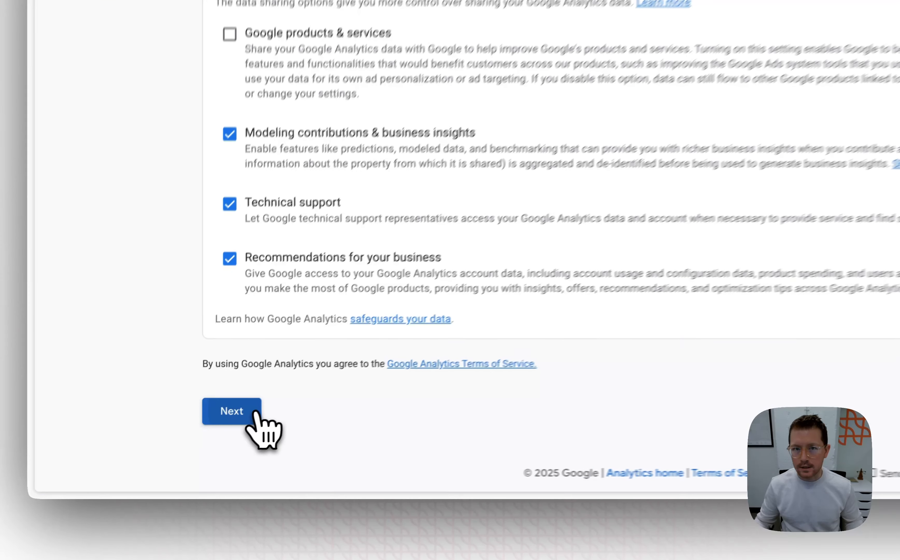
{"action": "left_click", "coordinate": [185, 452]}
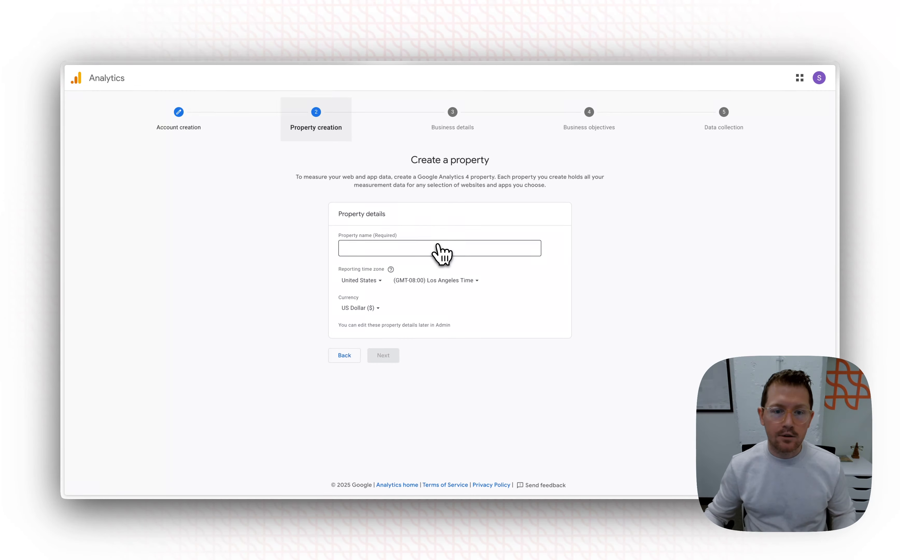
Name the property "Main Website", set its reporting time zone to Indianapolis Time, and continue to the business details
{"action": "left_click", "coordinate": [439, 248]}
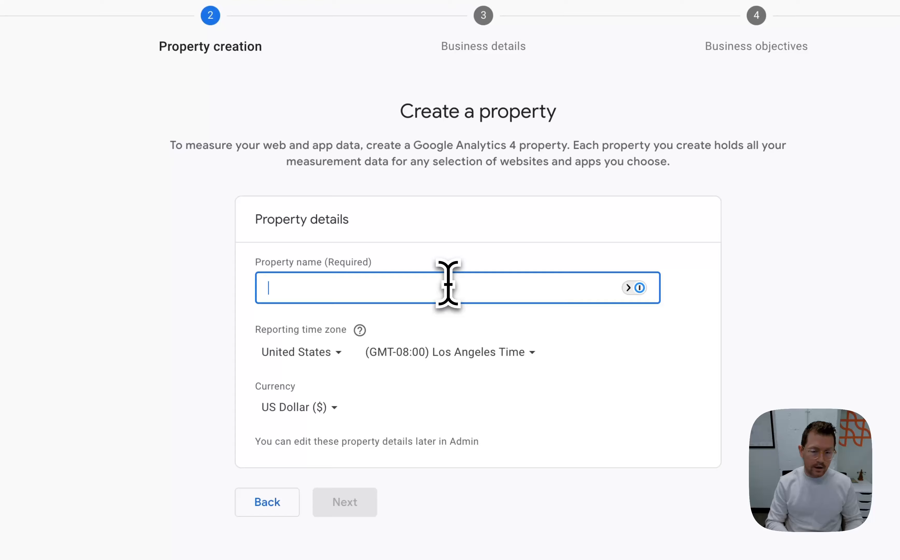
{"action": "type", "text": "We"}
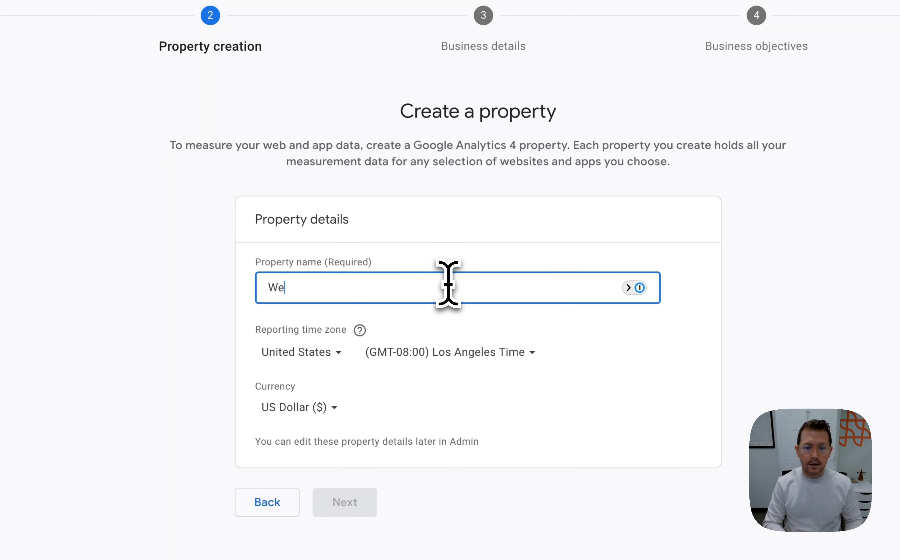
{"action": "type", "text": "bsite"}
{"action": "key", "text": "super+a"}
{"action": "key", "text": "BackSpace"}
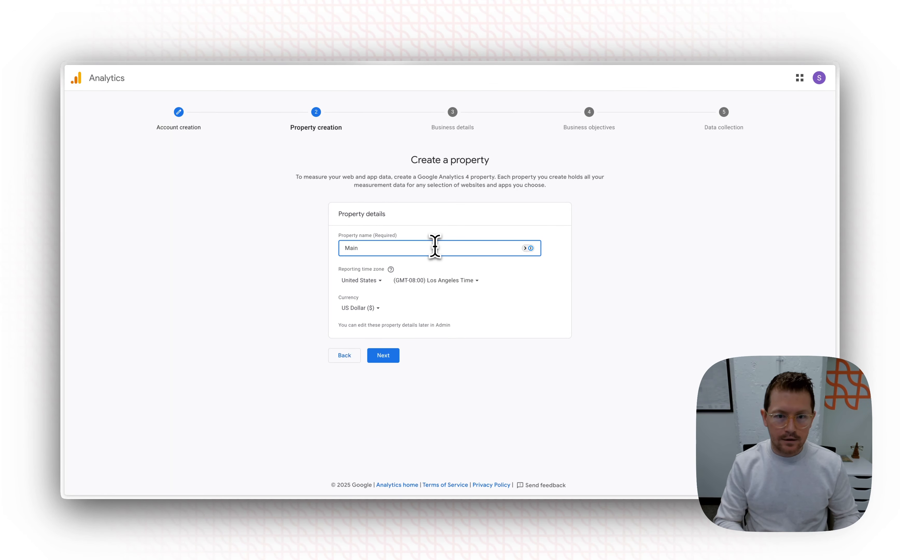
{"action": "type", "text": "Main Website"}
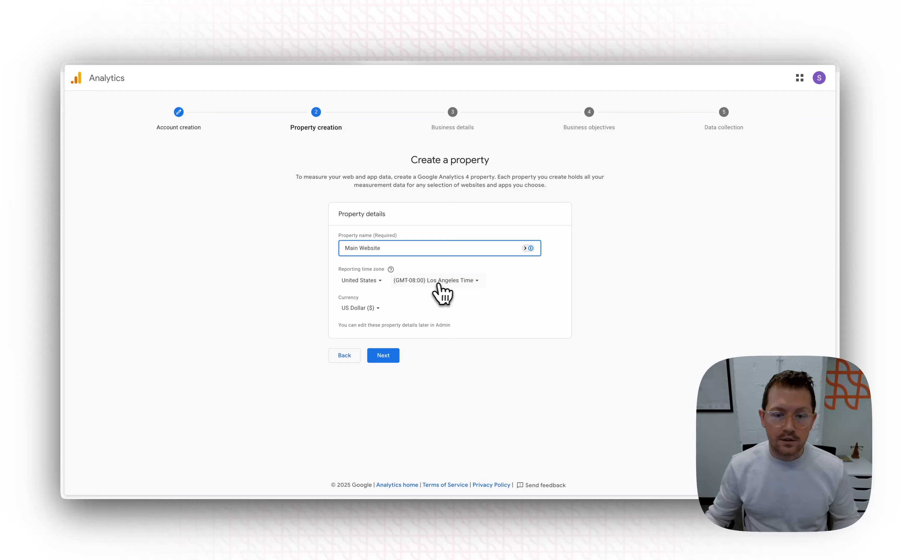
{"action": "left_click", "coordinate": [437, 280]}
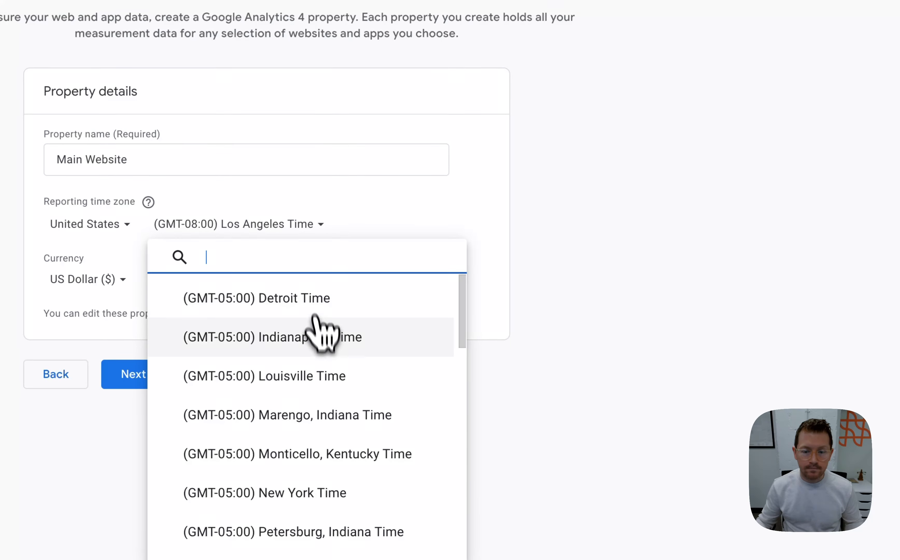
{"action": "left_click", "coordinate": [322, 335]}
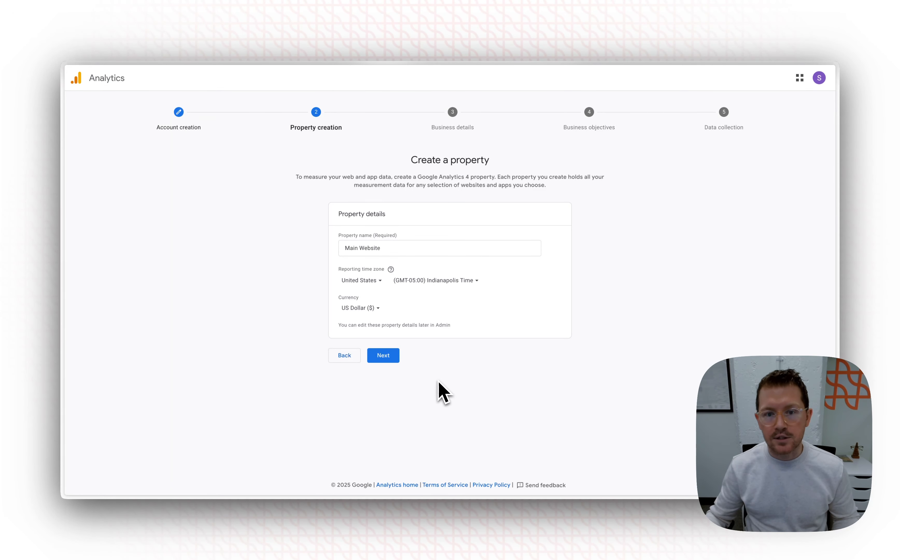
{"action": "left_click", "coordinate": [387, 357]}
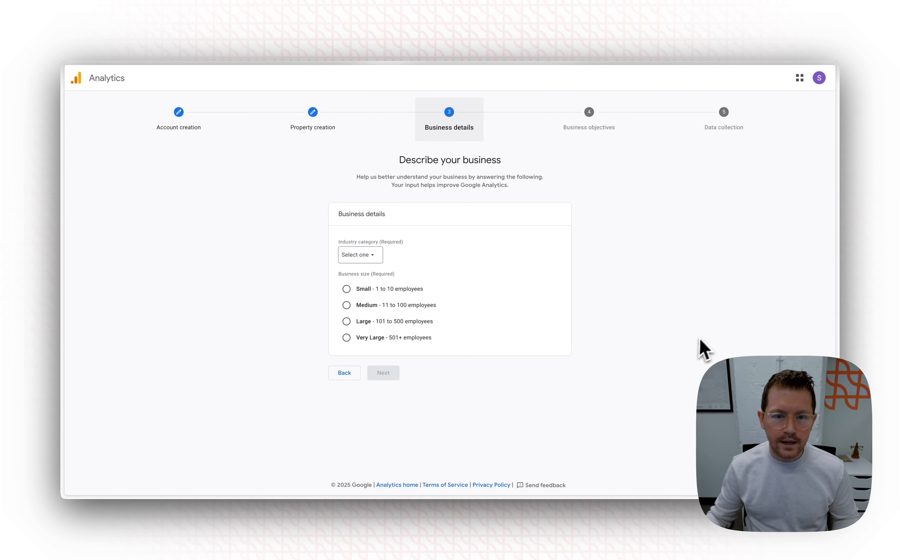
Set the industry category to Other Business Activity and the business size to Small, and continue to the business objectives
{"action": "left_click", "coordinate": [380, 259]}
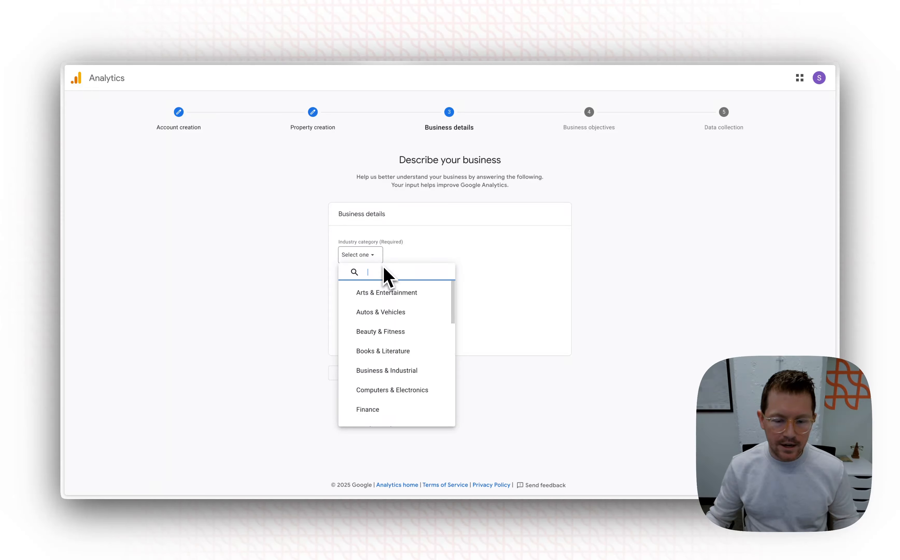
{"action": "scroll", "coordinate": [400, 346], "scroll_direction": "down", "scroll_amount": 5}
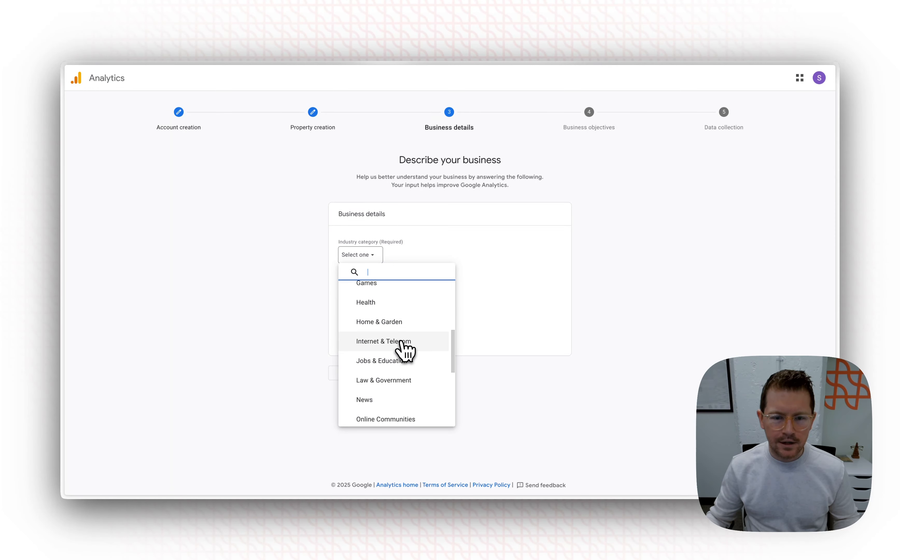
{"action": "scroll", "coordinate": [402, 343], "scroll_direction": "down", "scroll_amount": 5}
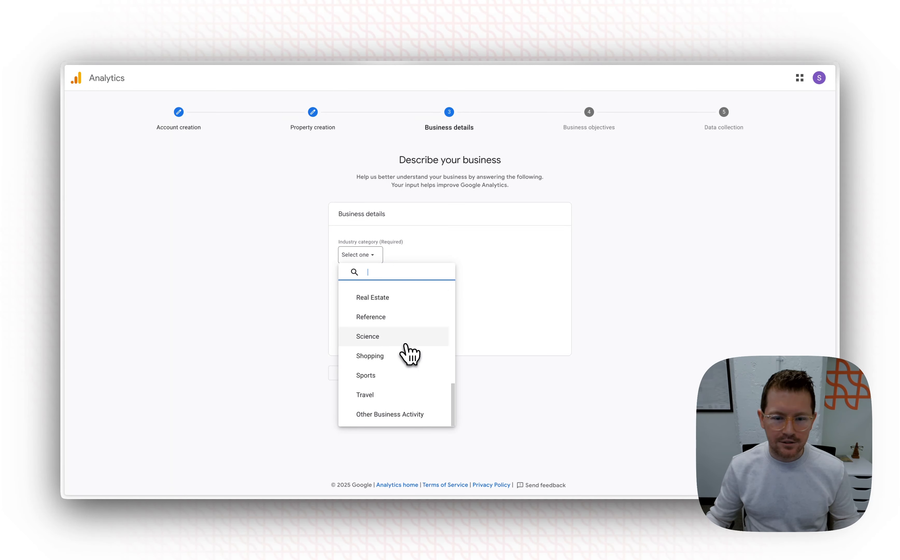
{"action": "left_click", "coordinate": [407, 414]}
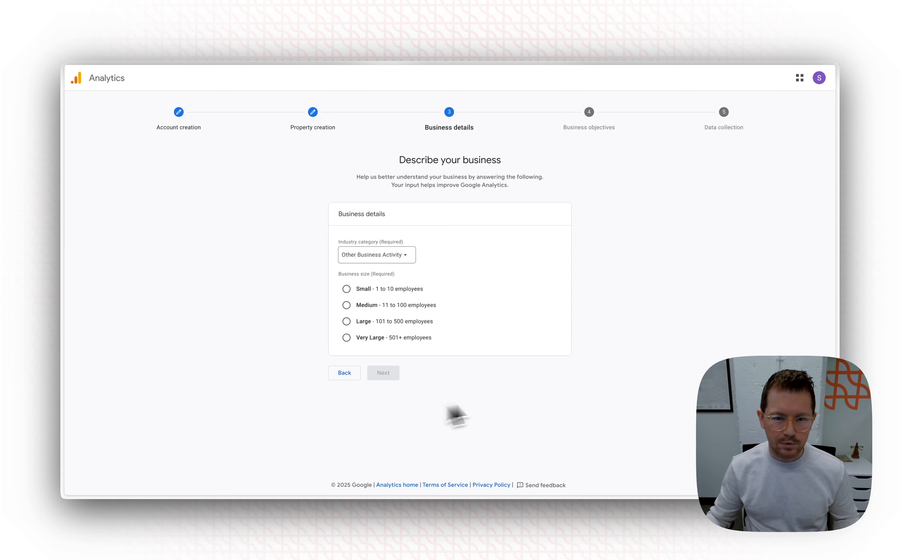
{"action": "left_click", "coordinate": [385, 291]}
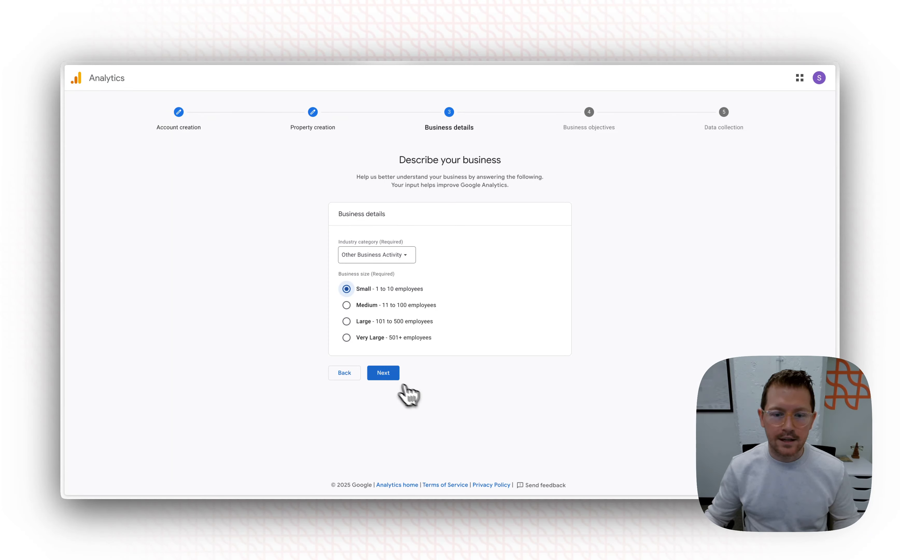
{"action": "left_click", "coordinate": [385, 375]}
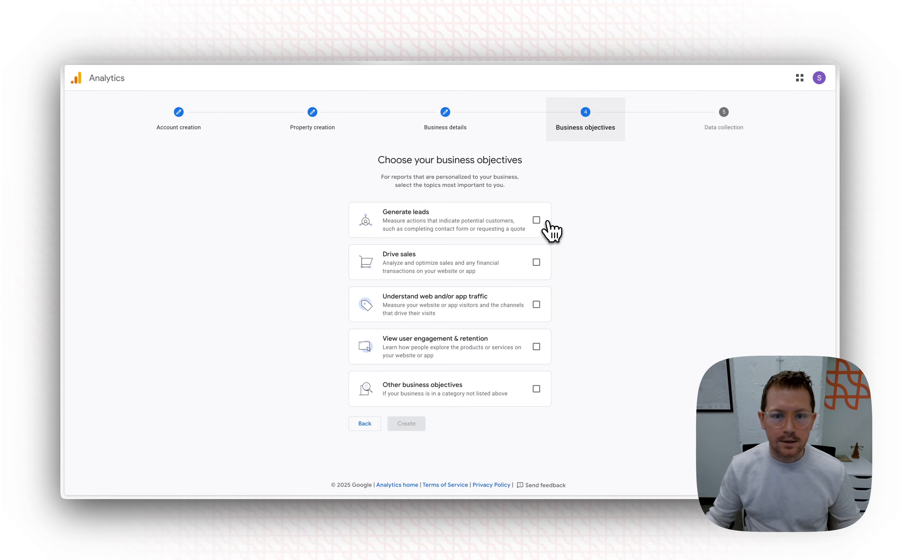
Select the leads, web traffic and user engagement objectives, and switch the choice to Other business objectives
{"action": "left_click", "coordinate": [537, 220]}
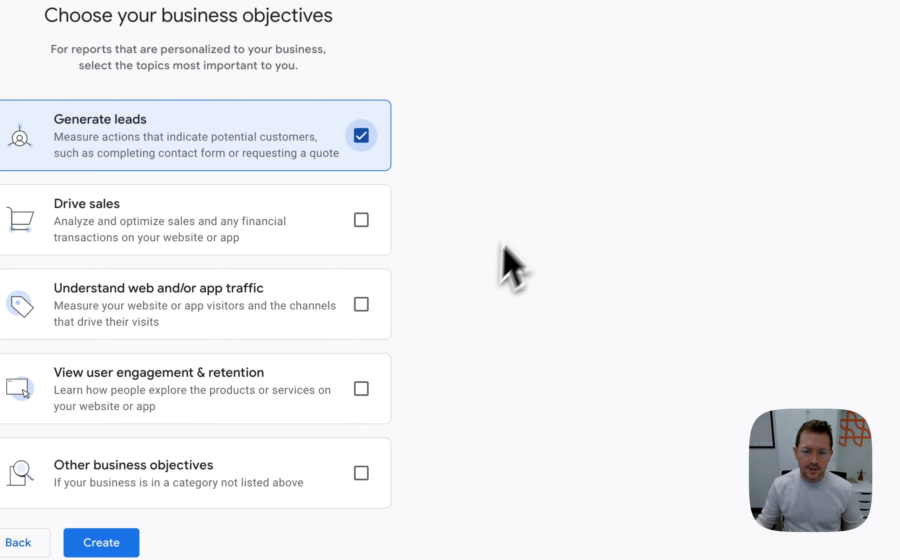
{"action": "left_click", "coordinate": [384, 307]}
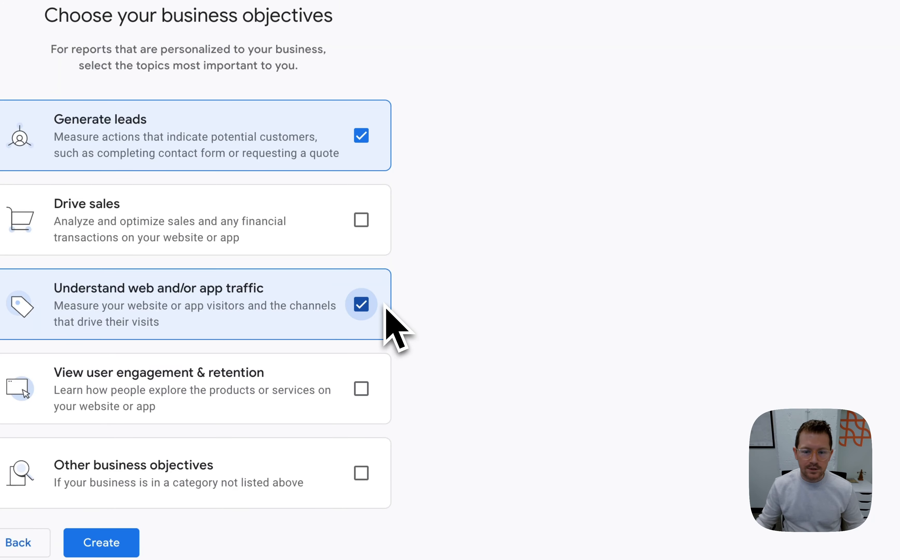
{"action": "left_click", "coordinate": [366, 388]}
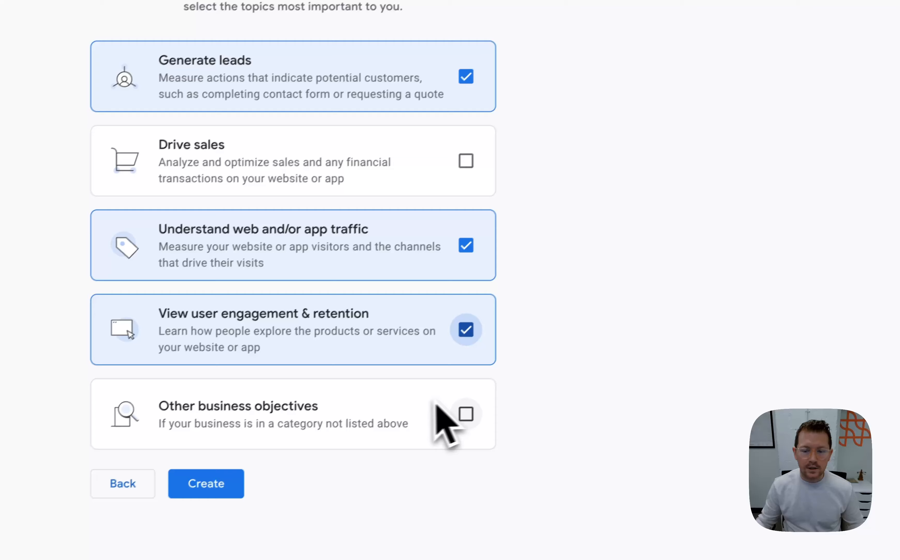
{"action": "left_click", "coordinate": [466, 414]}
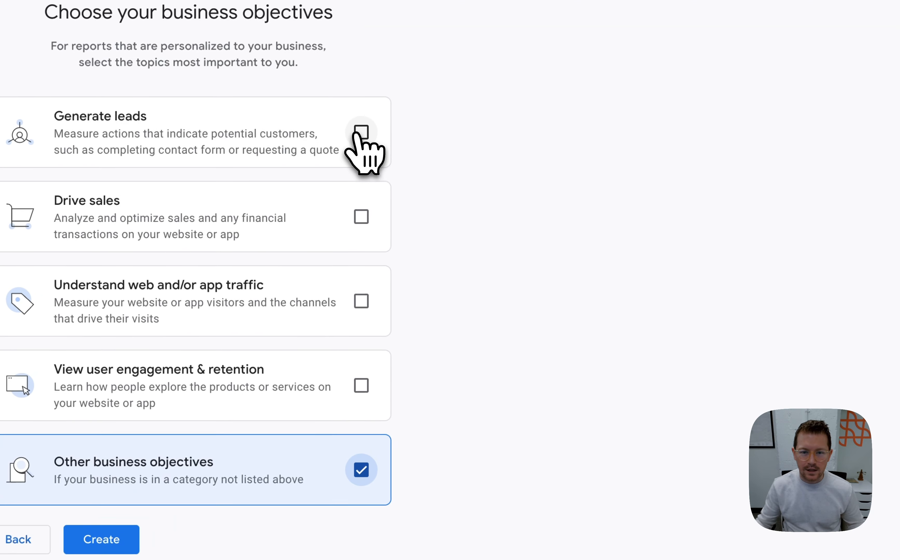
Choose Generate leads, Understand web and/or app traffic, and View user engagement & retention as the business objectives
{"action": "left_click", "coordinate": [394, 114]}
{"action": "left_click", "coordinate": [373, 314]}
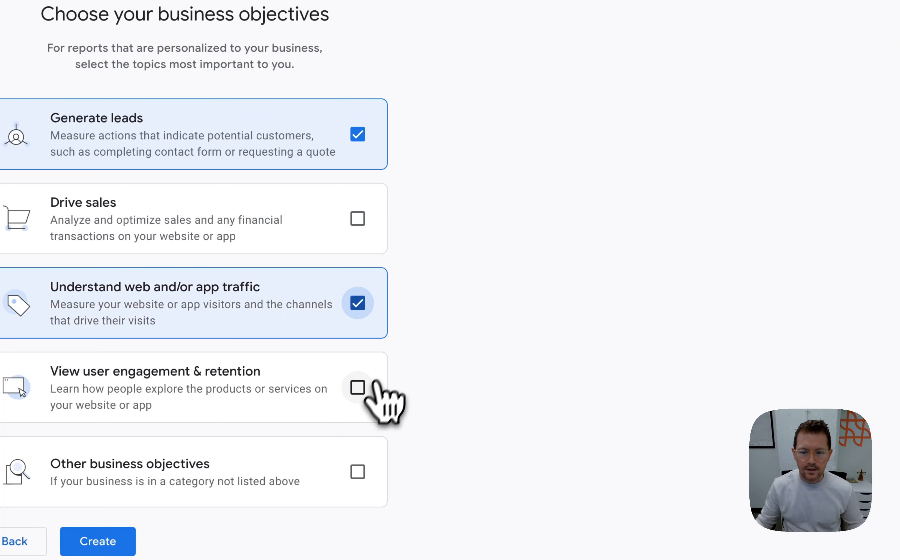
{"action": "left_click", "coordinate": [372, 385]}
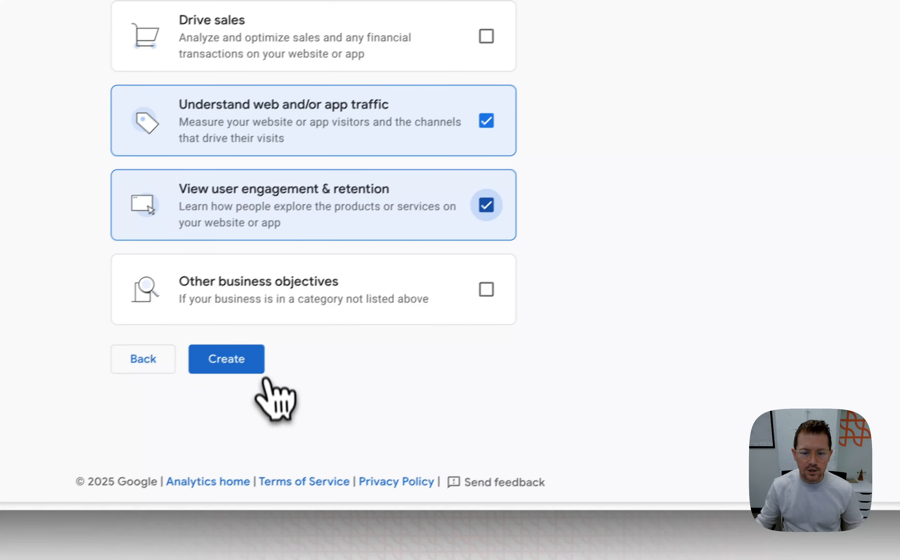
Create the account and accept both the Google Analytics Terms of Service and the Data Processing Terms
{"action": "left_click", "coordinate": [255, 367]}
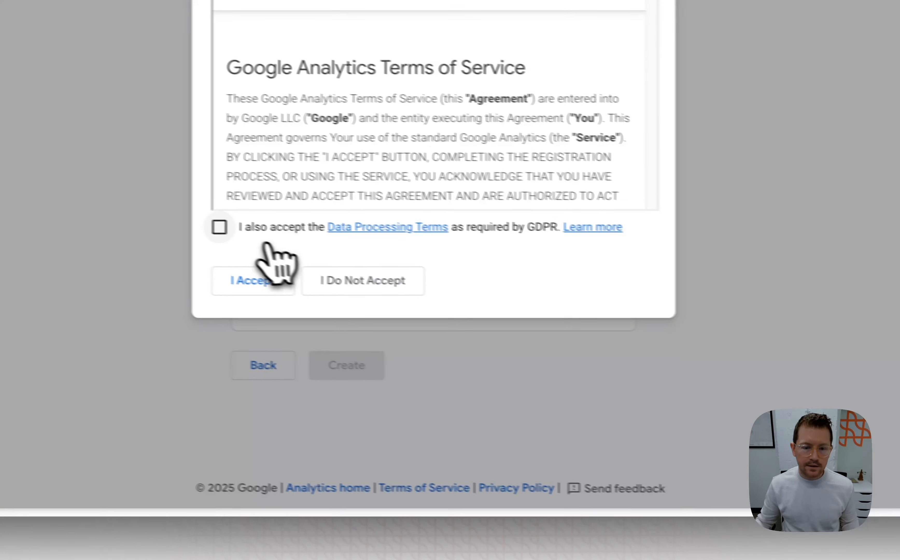
{"action": "left_click", "coordinate": [220, 227]}
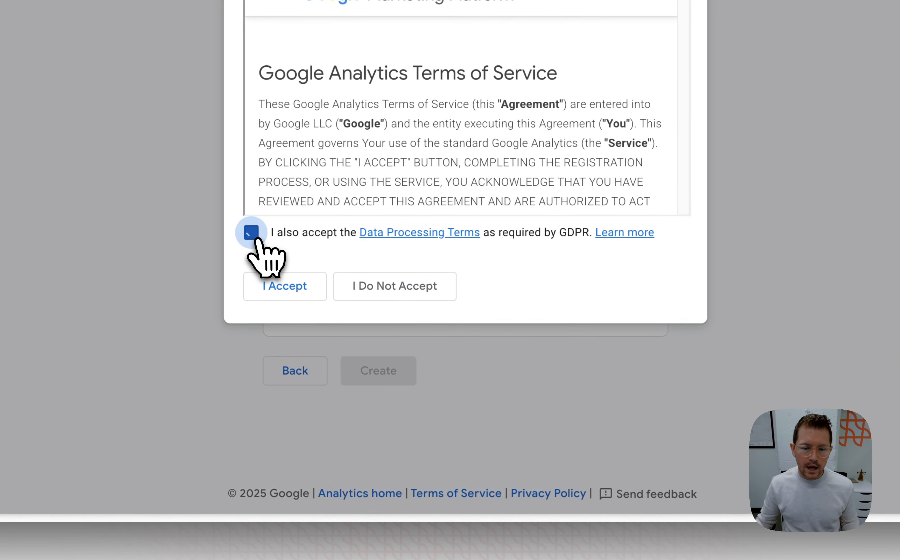
{"action": "left_click", "coordinate": [253, 281]}
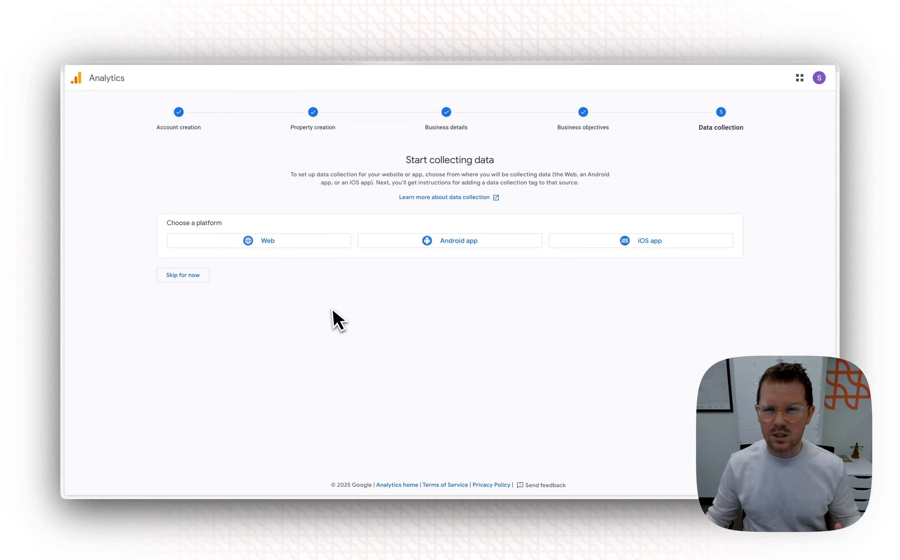
{"action": "left_click", "coordinate": [294, 242]}
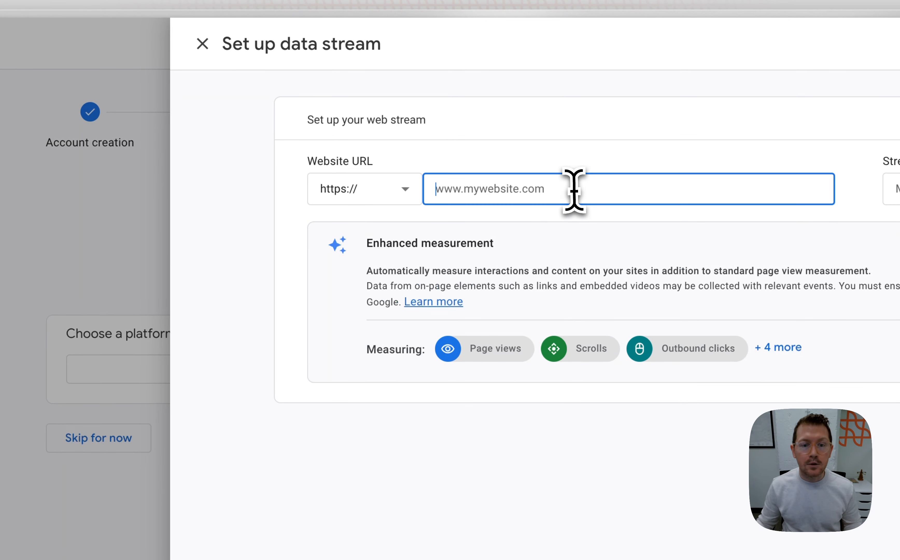
{"action": "type", "text": "www.webs"}
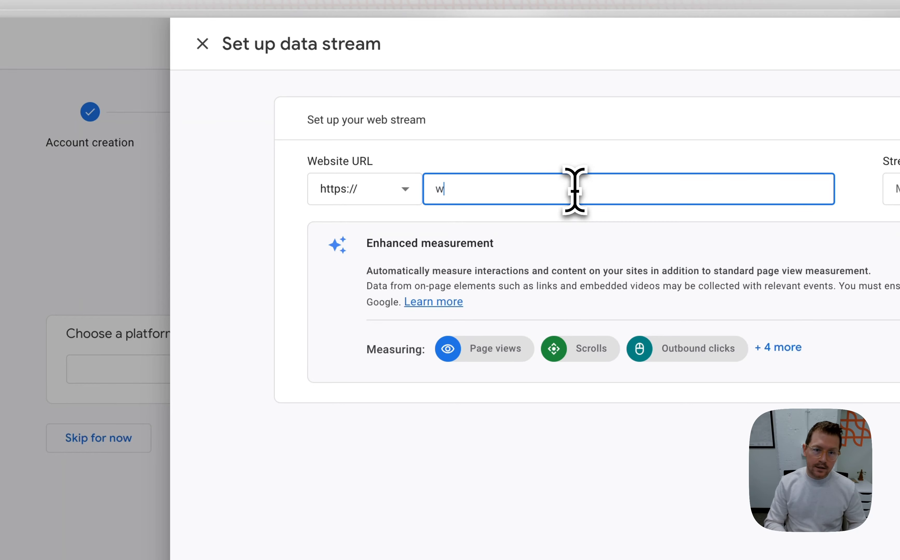
{"action": "type", "text": "iteexample.com"}
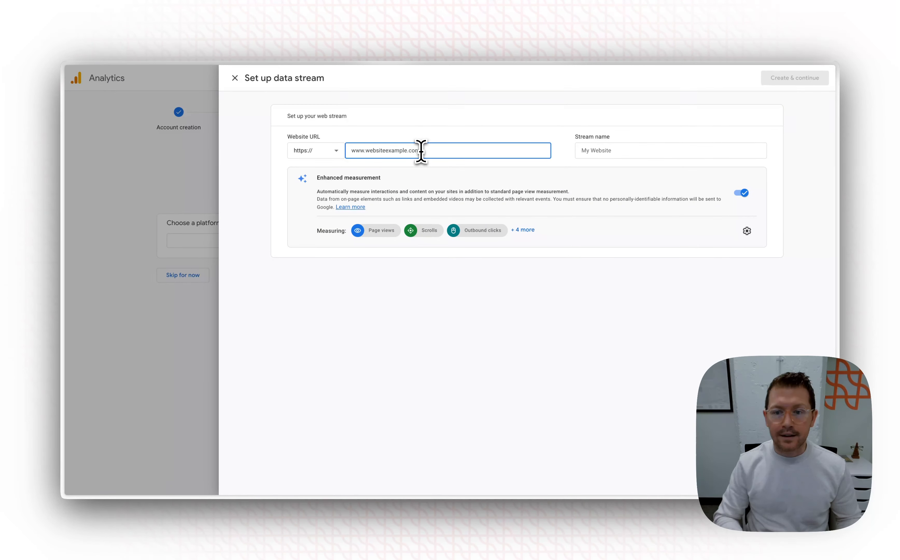
{"action": "key", "text": "Tab"}
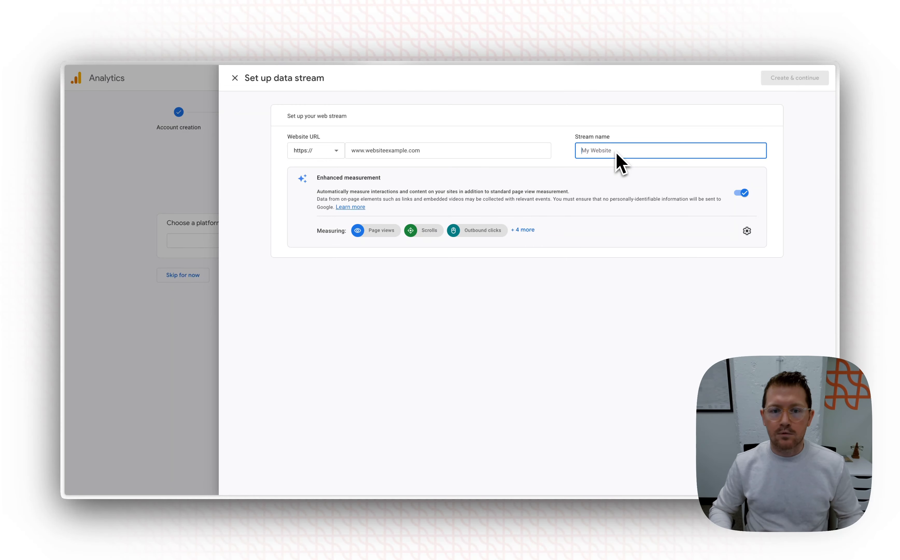
{"action": "type", "text": "websiteexample.com"}
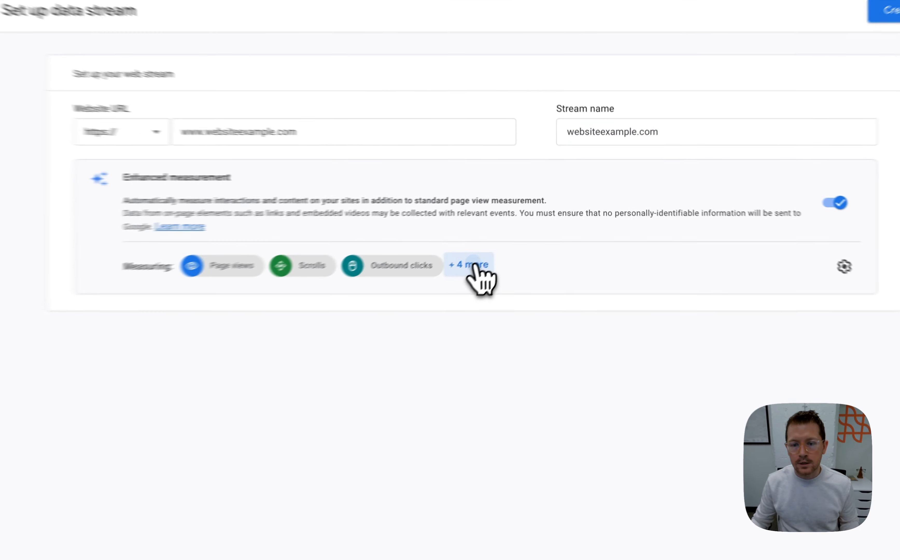
{"action": "left_click", "coordinate": [527, 230]}
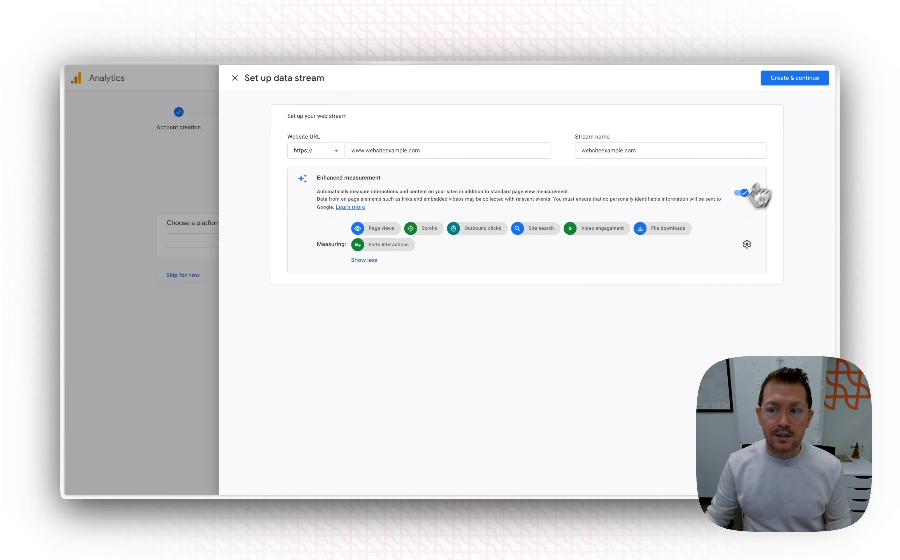
{"action": "left_click", "coordinate": [804, 78]}
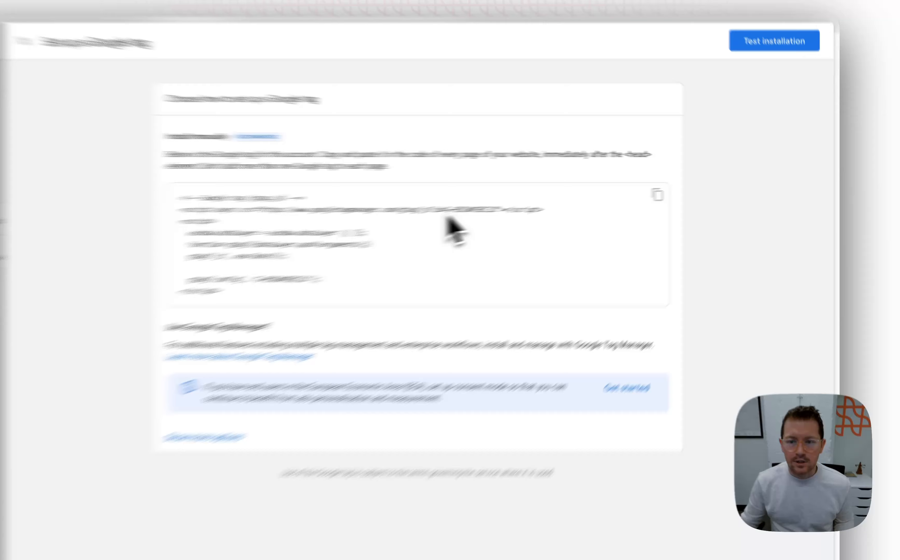
Highlight the complete measurement ID in the script URL of the manual Google tag code
{"action": "left_click_drag", "start_coordinate": [579, 196], "coordinate": [571, 200]}
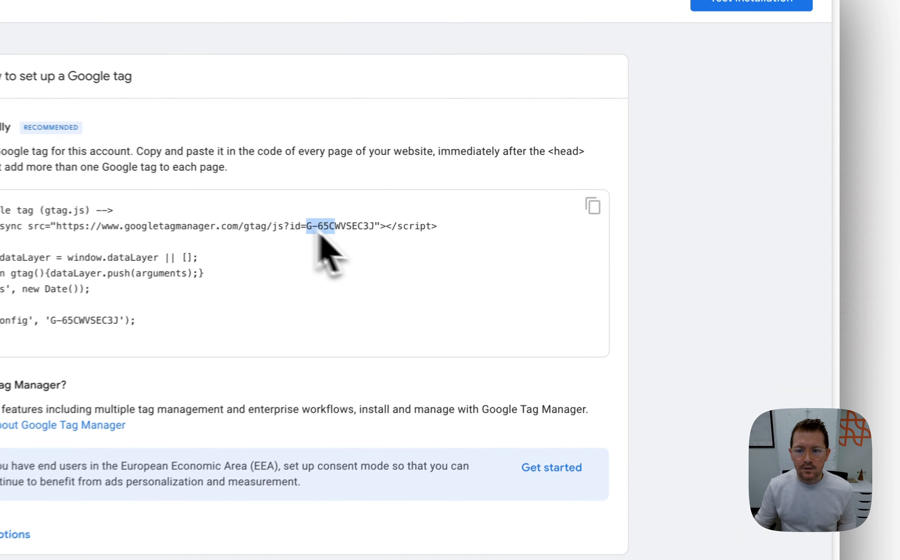
{"action": "left_click_drag", "start_coordinate": [319, 232], "coordinate": [375, 237]}
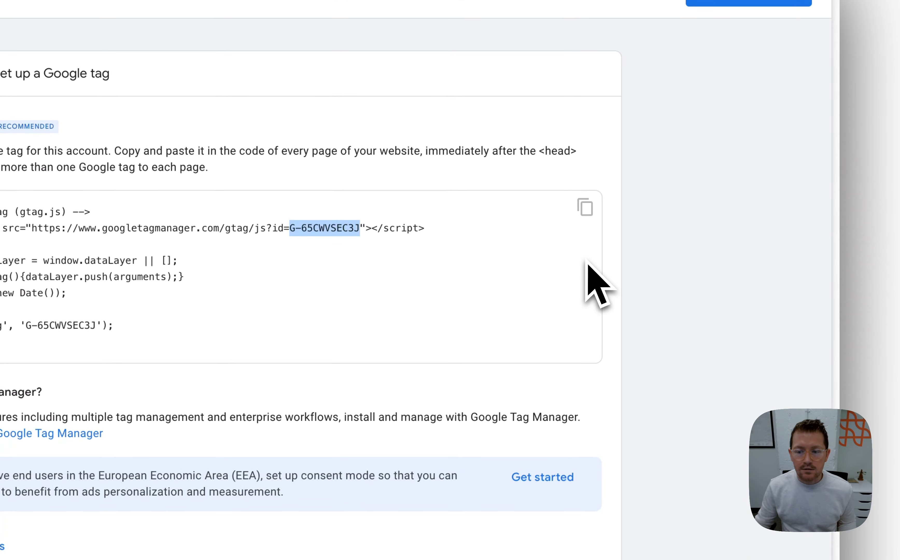